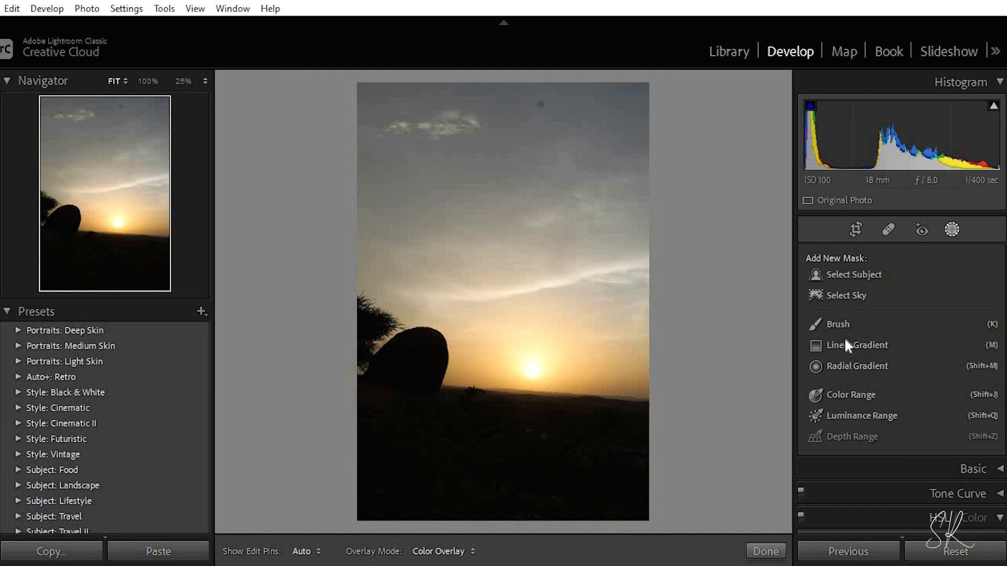
Step: Try a diagonal linear gradient mask over the sunset sky with lowered exposure, and delete the mask
{"action": "left_click", "coordinate": [860, 346]}
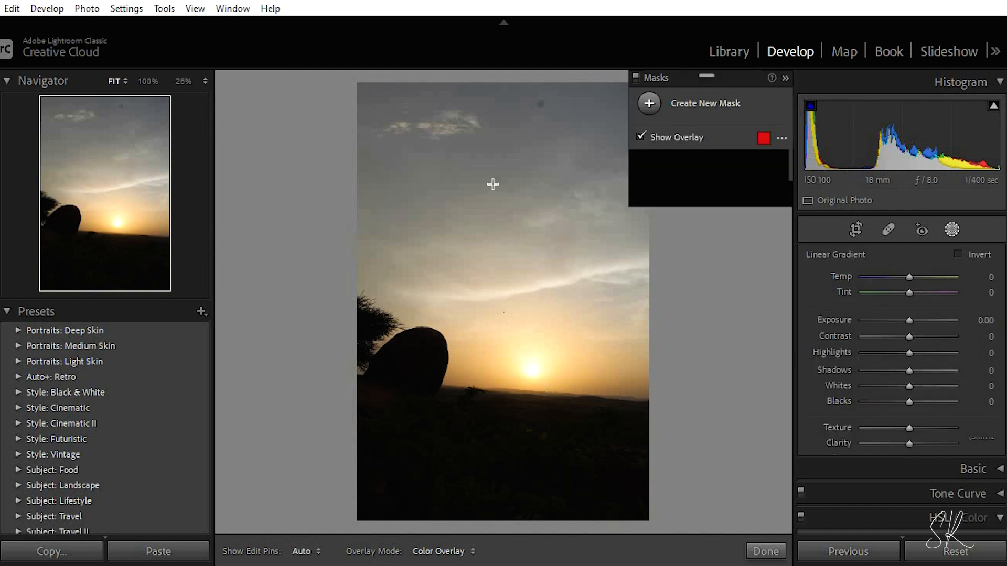
{"action": "left_click_drag", "start_coordinate": [383, 124], "coordinate": [469, 398]}
{"action": "left_click_drag", "start_coordinate": [385, 329], "coordinate": [289, 287]}
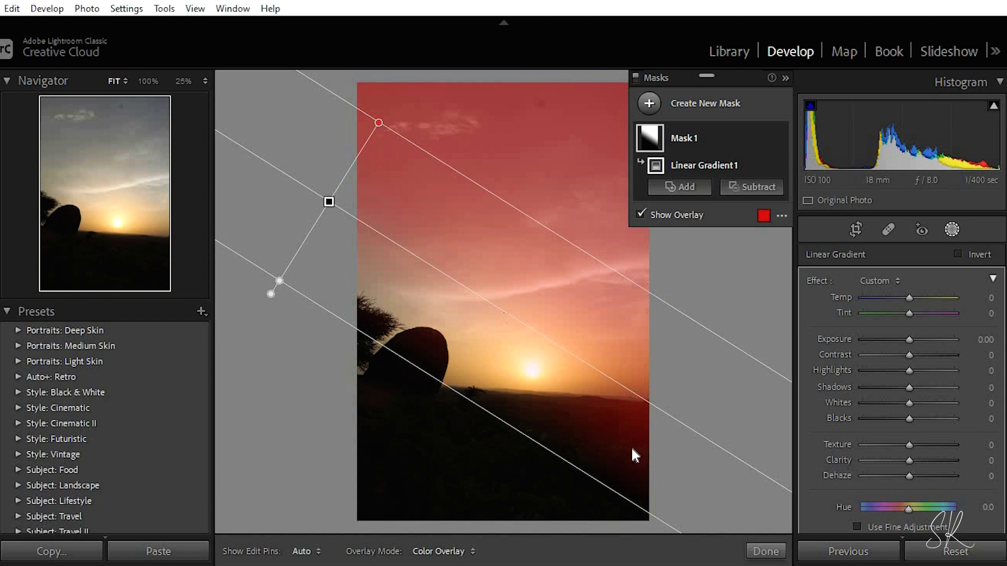
{"action": "left_click_drag", "start_coordinate": [620, 498], "coordinate": [658, 475]}
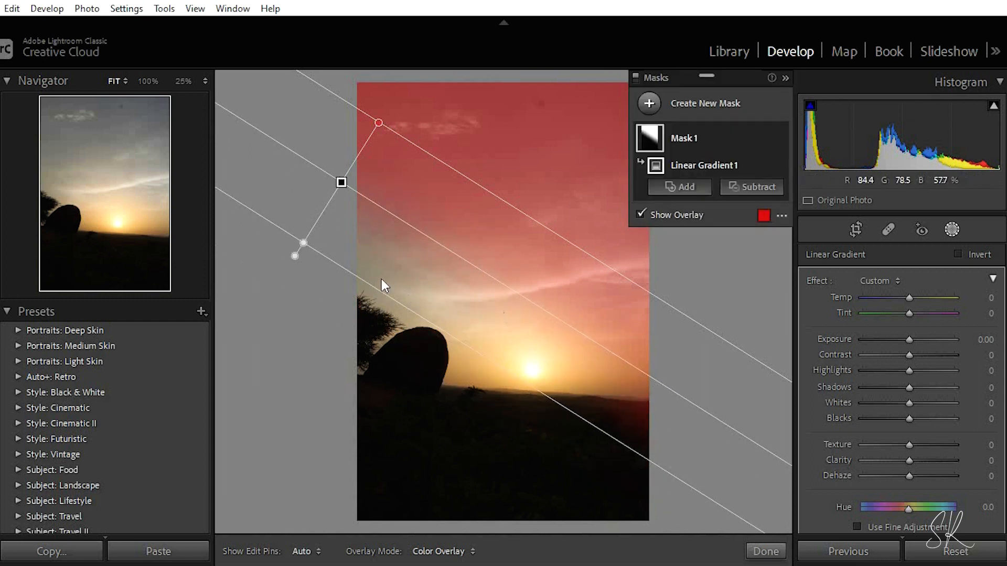
{"action": "mouse_move", "coordinate": [339, 206]}
{"action": "left_mouse_down"}
{"action": "mouse_move", "coordinate": [327, 225]}
{"action": "mouse_move", "coordinate": [353, 221]}
{"action": "left_mouse_up"}
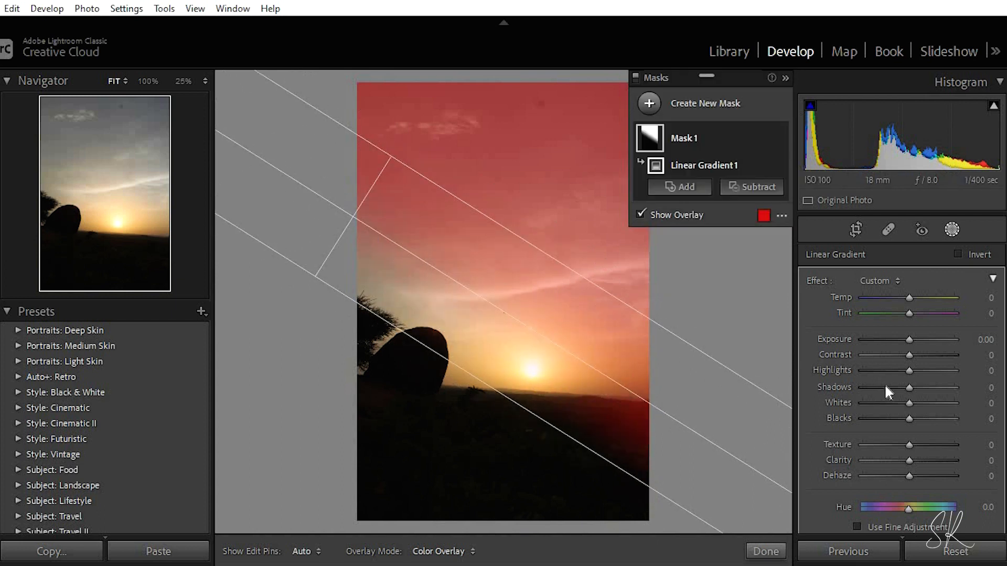
{"action": "mouse_move", "coordinate": [905, 340]}
{"action": "left_mouse_down"}
{"action": "mouse_move", "coordinate": [880, 340]}
{"action": "mouse_move", "coordinate": [890, 340]}
{"action": "left_mouse_up"}
{"action": "key", "text": "Delete"}
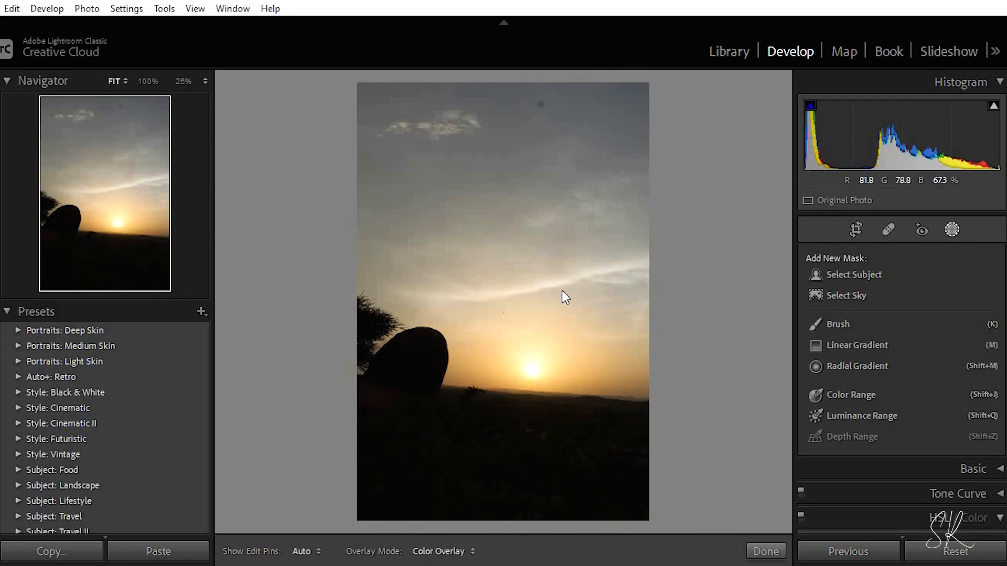
Step: Create a mask of the sunset photo's sky with automatic sky selection
{"action": "left_click", "coordinate": [834, 297]}
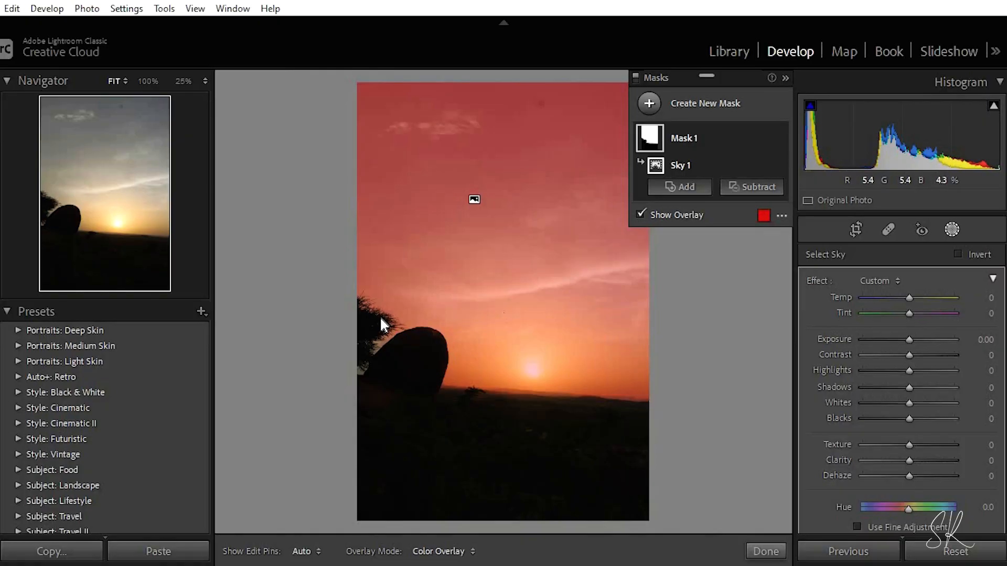
Step: Examine the sky mask's edges closely around the tree and the rock, and return to the whole photo
{"action": "left_click", "coordinate": [380, 316]}
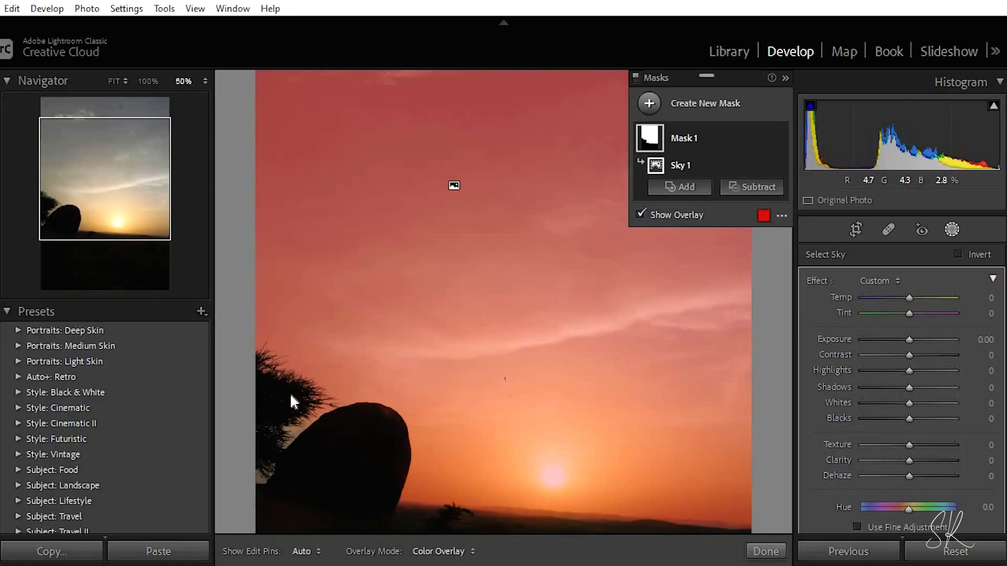
{"action": "key", "text": "ctrl+equal"}
{"action": "key", "text": "ctrl+equal"}
{"action": "key", "text": "alt"}
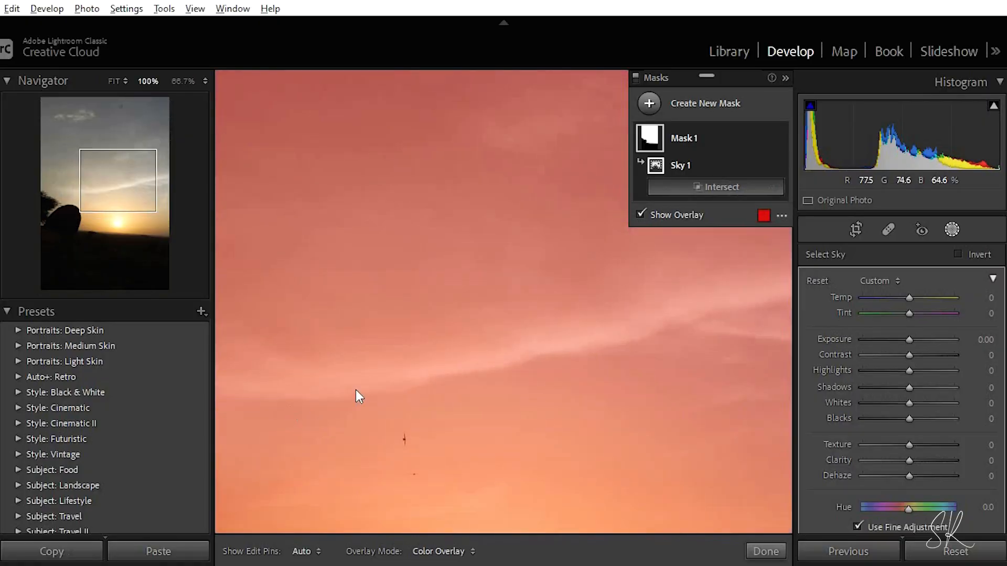
{"action": "key", "text": "alt"}
{"action": "left_click_drag", "start_coordinate": [306, 456], "coordinate": [617, 270]}
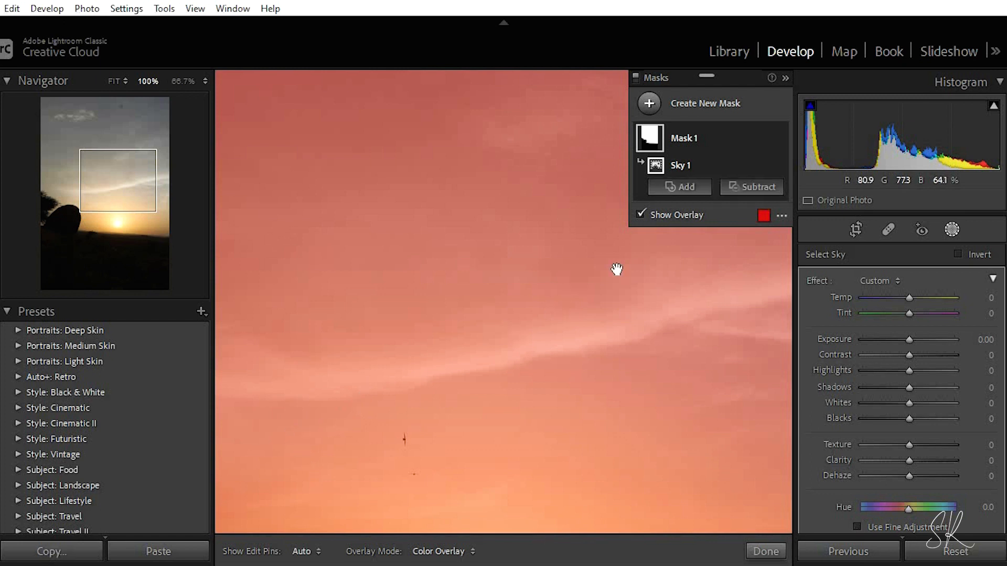
{"action": "left_click_drag", "start_coordinate": [414, 309], "coordinate": [496, 449]}
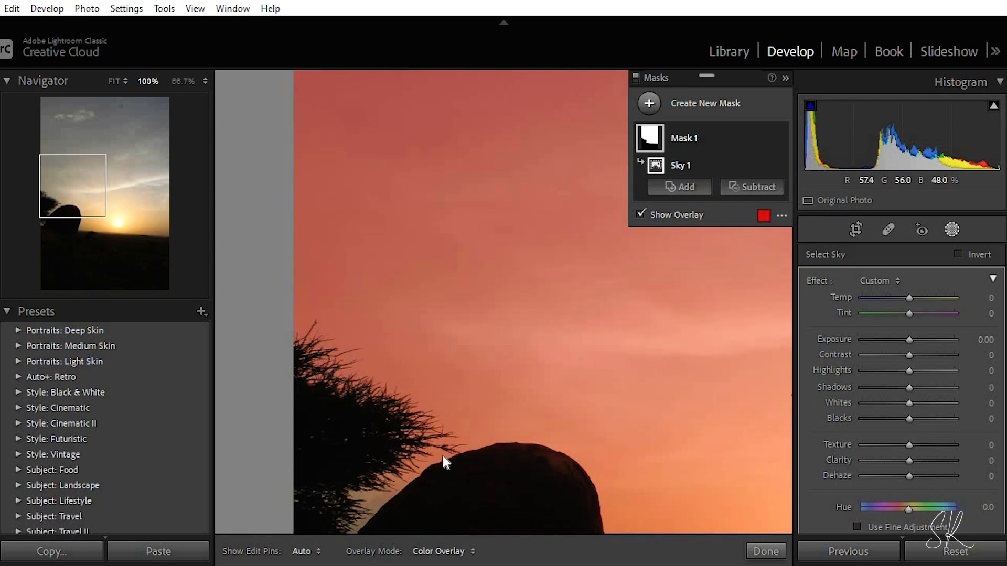
{"action": "key", "text": "alt"}
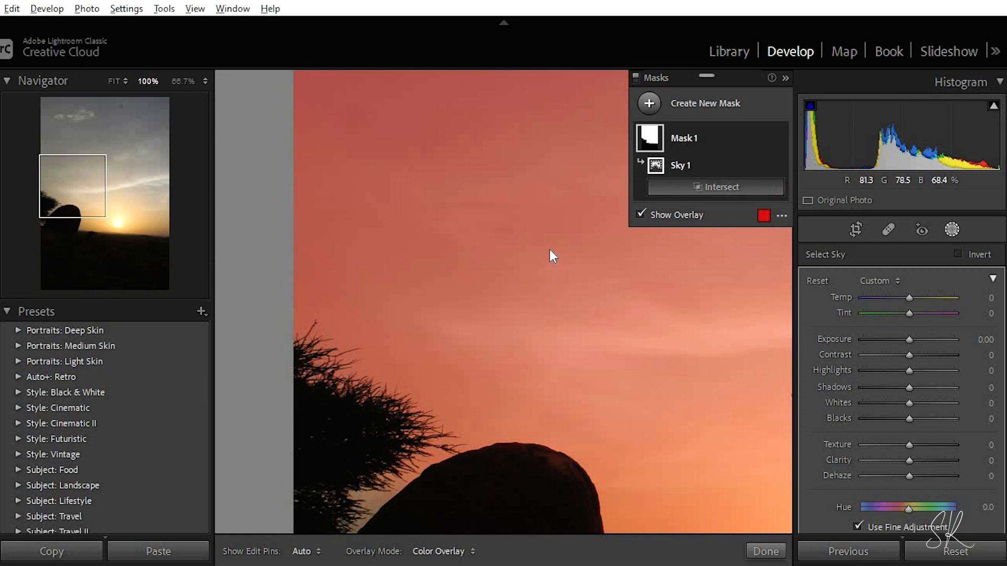
{"action": "scroll", "coordinate": [549, 249], "scroll_direction": "down", "scroll_amount": 5}
{"action": "scroll", "coordinate": [549, 250], "scroll_direction": "up", "scroll_amount": 10}
{"action": "key", "text": "alt"}
{"action": "scroll", "coordinate": [549, 251], "scroll_direction": "down", "scroll_amount": 2}
{"action": "scroll", "coordinate": [548, 249], "scroll_direction": "down", "scroll_amount": 5}
{"action": "scroll", "coordinate": [537, 269], "scroll_direction": "down", "scroll_amount": 4}
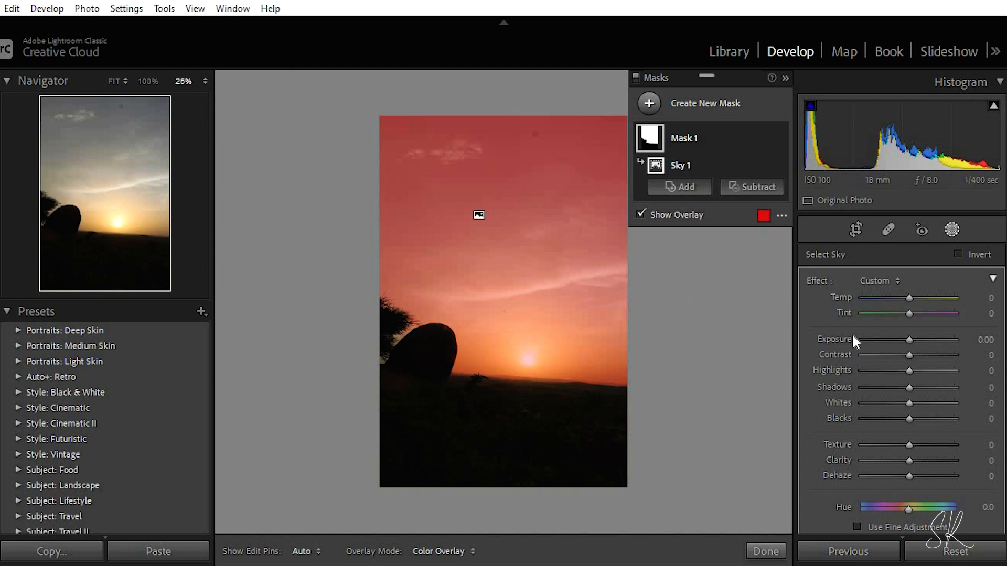
Step: Hide the mask overlay and darken the masked sky, trying a lower Exposure and setting Highlights to -48
{"action": "left_click_drag", "start_coordinate": [909, 339], "coordinate": [882, 338]}
{"action": "key", "text": "o"}
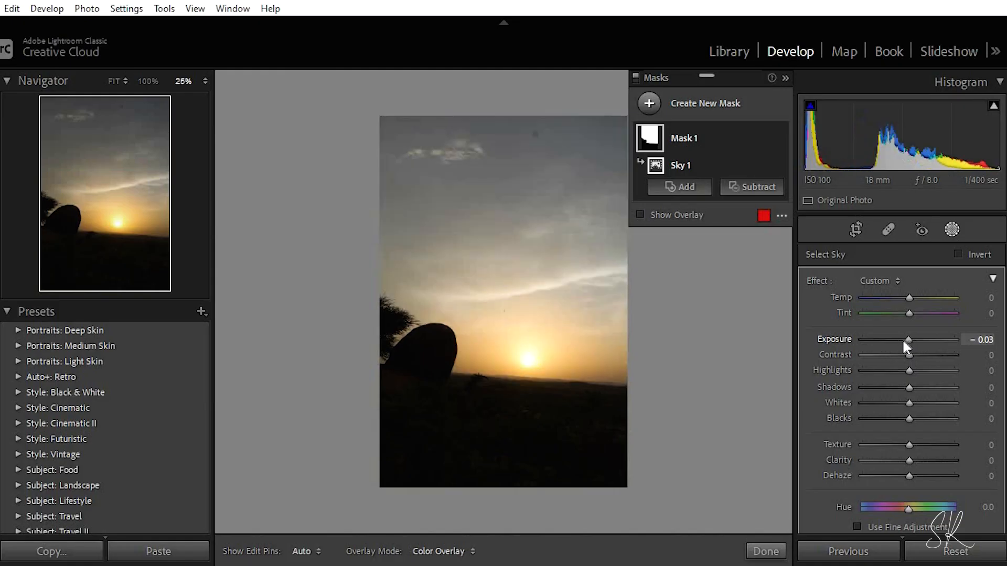
{"action": "left_click", "coordinate": [902, 339]}
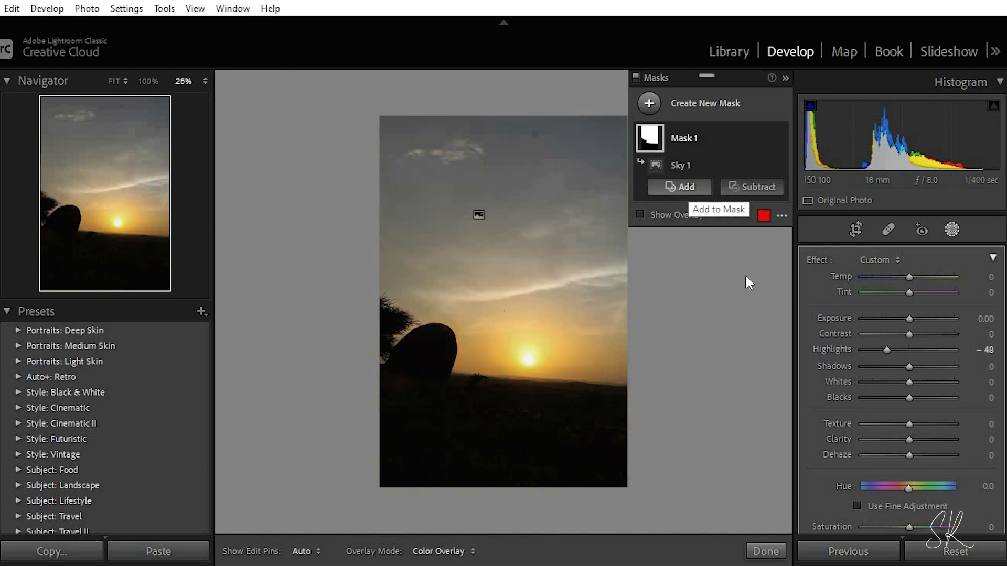
Step: Invert the sky mask so it covers the foreground, and raise the Exposure of that area
{"action": "left_click", "coordinate": [680, 186]}
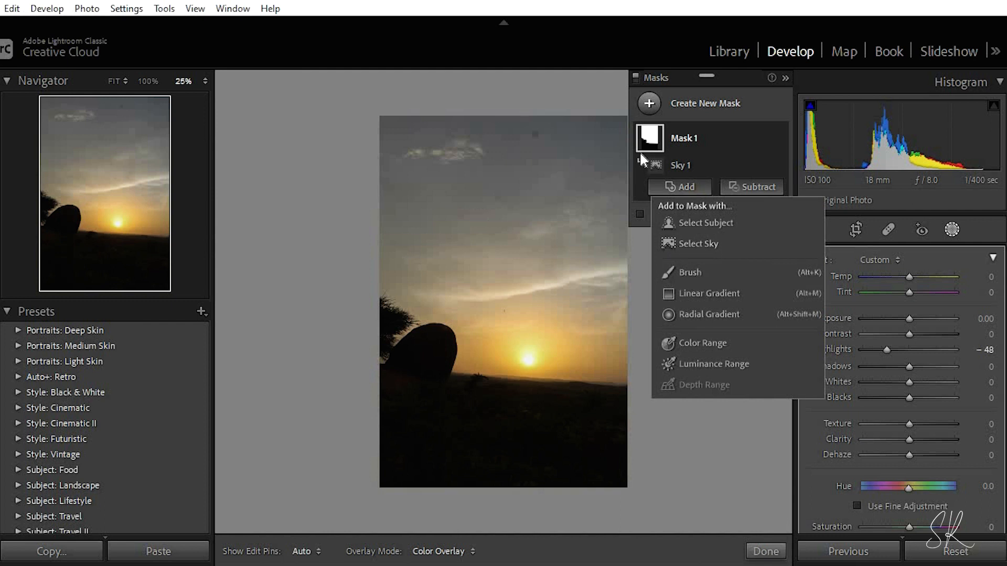
{"action": "right_click", "coordinate": [480, 215]}
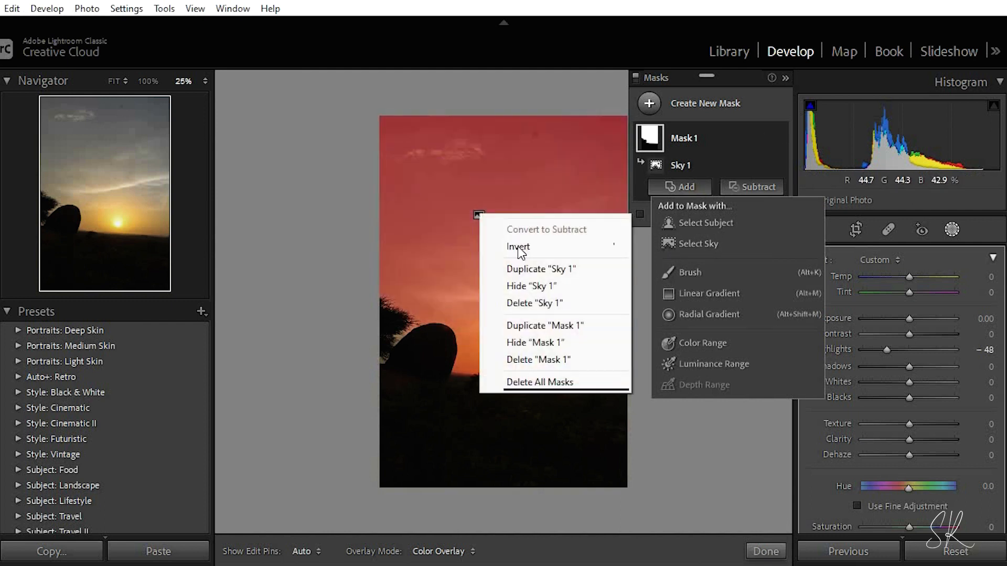
{"action": "left_click", "coordinate": [517, 247]}
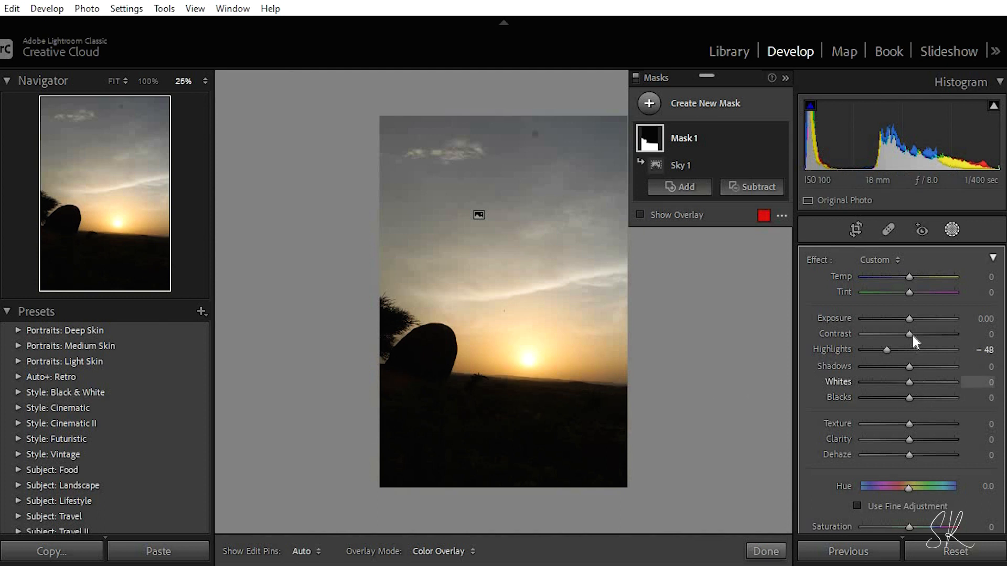
{"action": "mouse_move", "coordinate": [921, 318]}
{"action": "left_mouse_down"}
{"action": "mouse_move", "coordinate": [961, 317]}
{"action": "mouse_move", "coordinate": [927, 317]}
{"action": "left_mouse_up"}
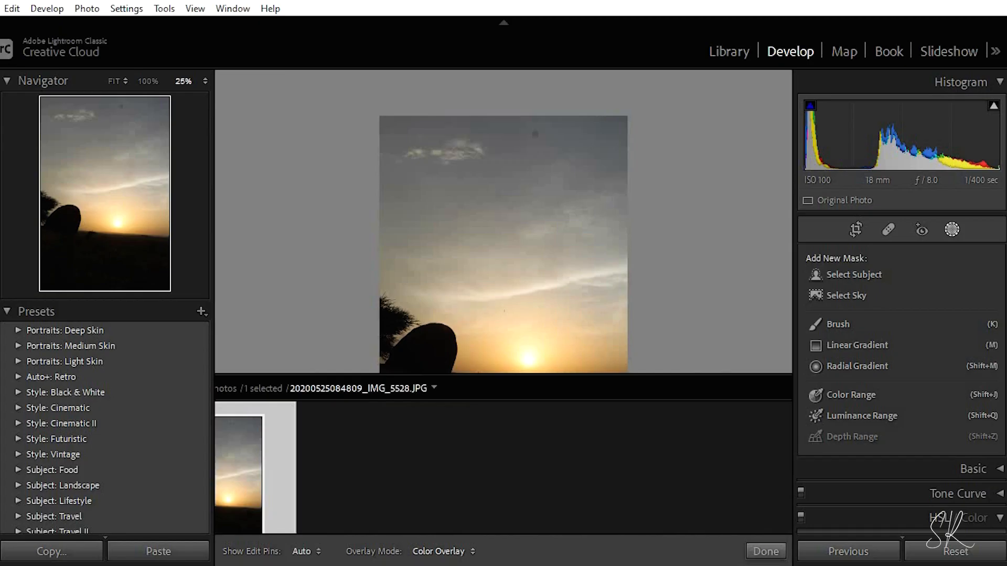
Step: Switch to the portrait of the man in the hat and mask him with automatic subject selection
{"action": "left_click", "coordinate": [71, 486]}
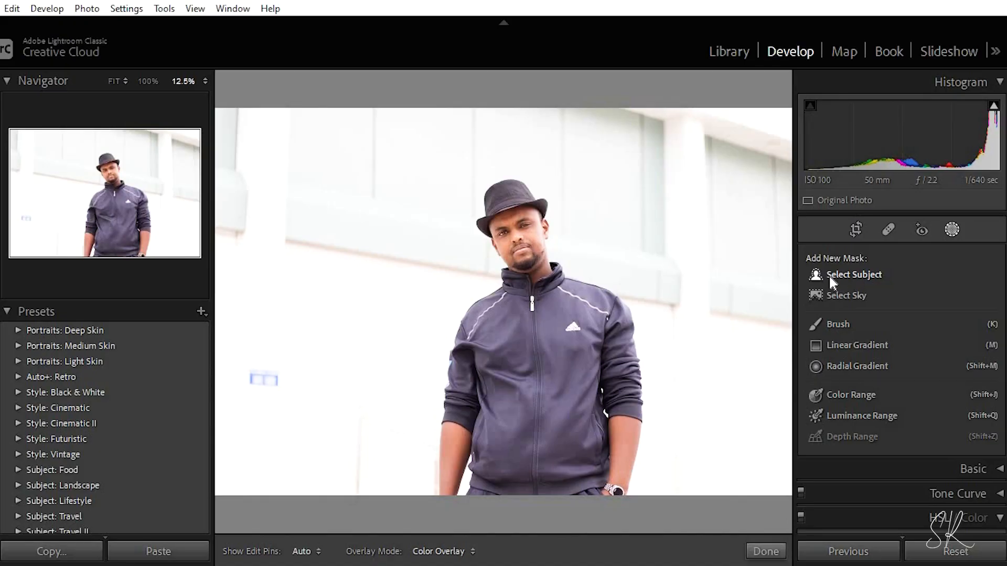
{"action": "left_click", "coordinate": [828, 275]}
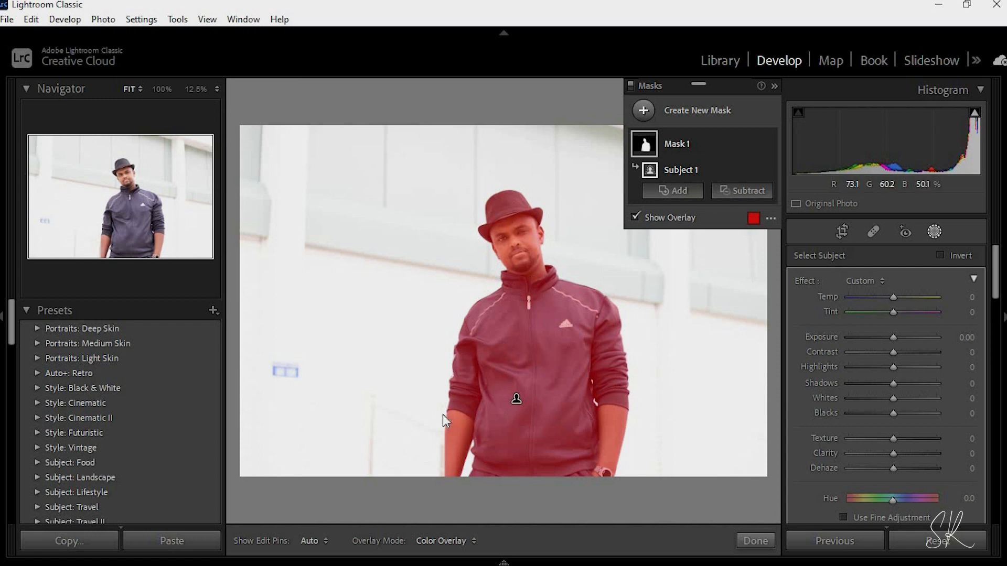
Step: Examine how accurately the subject mask follows the man's outline, checking the jacket's shoulder and collar up close
{"action": "left_click", "coordinate": [483, 382]}
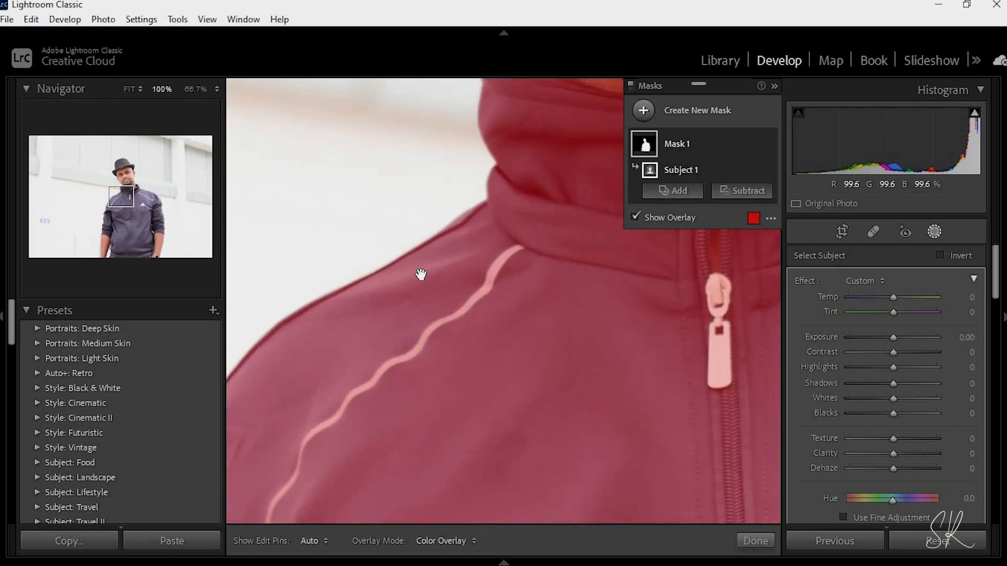
{"action": "left_click_drag", "start_coordinate": [328, 321], "coordinate": [363, 350]}
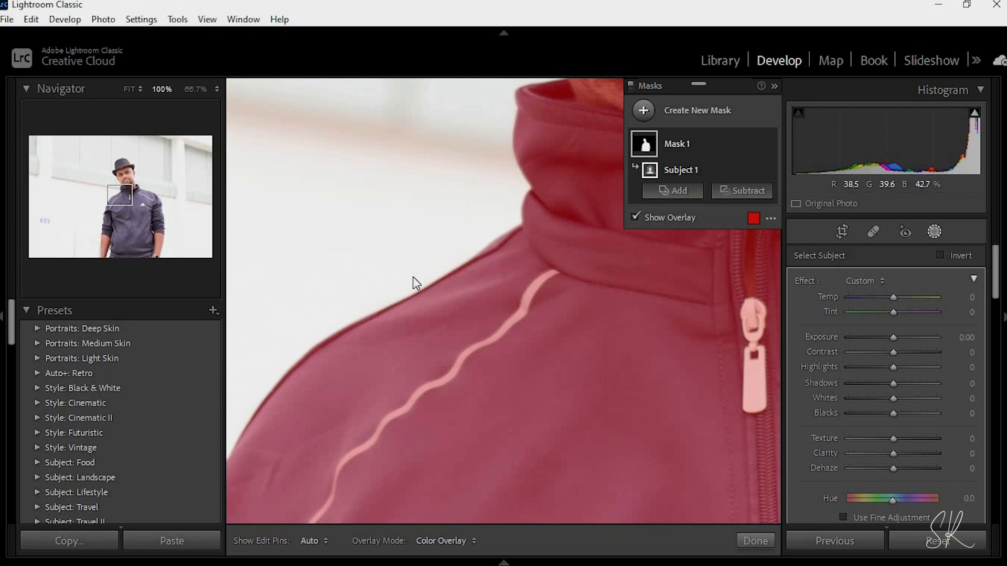
{"action": "key", "text": "ctrl+minus"}
{"action": "key", "text": "ctrl+minus"}
{"action": "key", "text": "ctrl+minus"}
{"action": "key", "text": "ctrl+minus"}
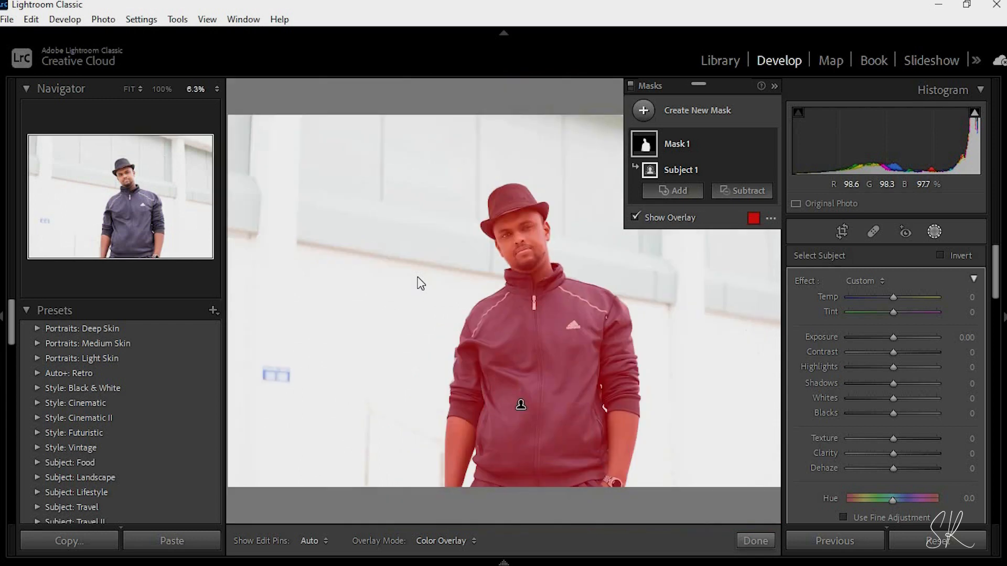
{"action": "key", "text": "ctrl+equal"}
{"action": "key", "text": "ctrl+equal"}
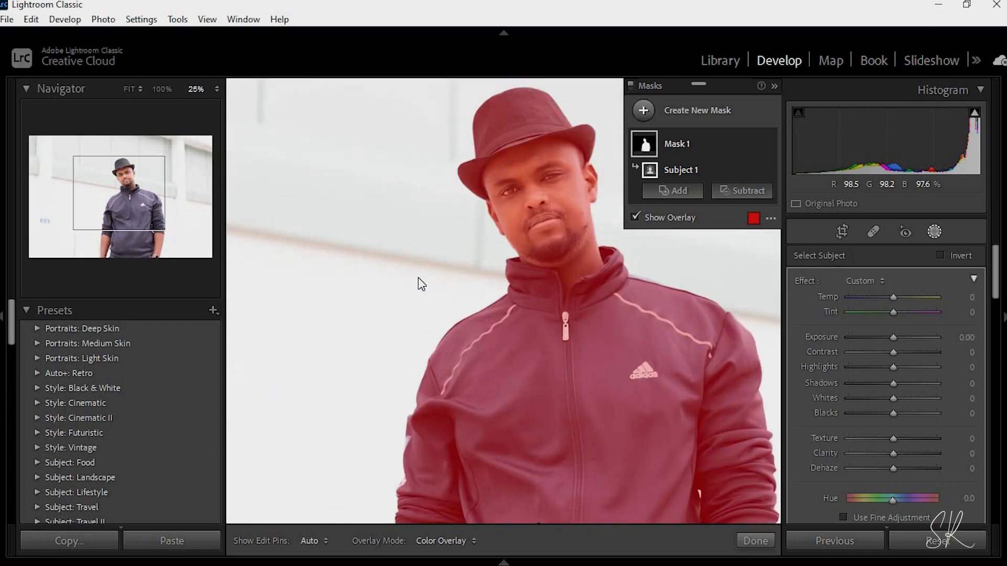
{"action": "key", "text": "ctrl+minus"}
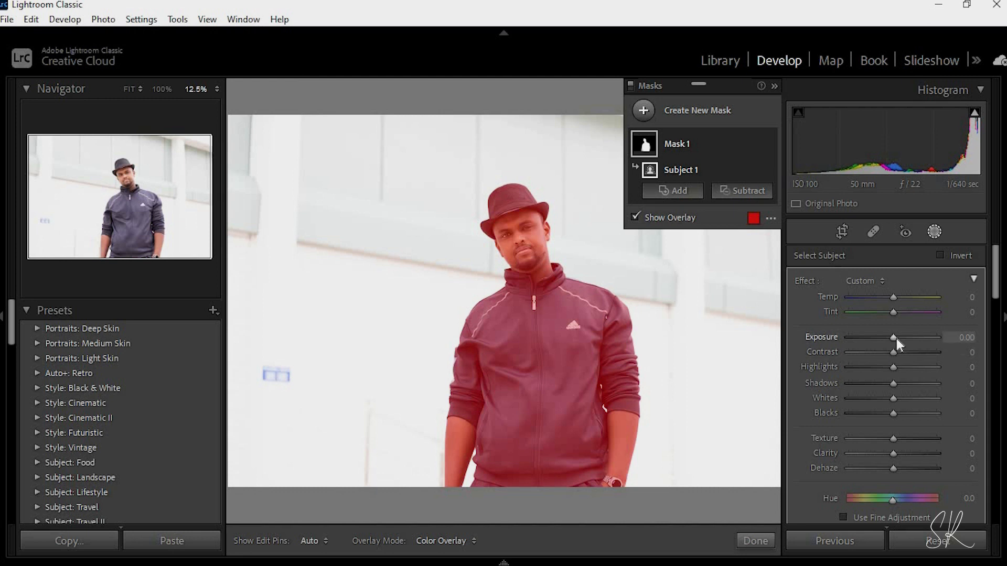
Step: Set the subject mask's Exposure to 0.03 and Highlights to -18 after trying an Exposure of -4.00
{"action": "left_click_drag", "start_coordinate": [894, 338], "coordinate": [826, 351]}
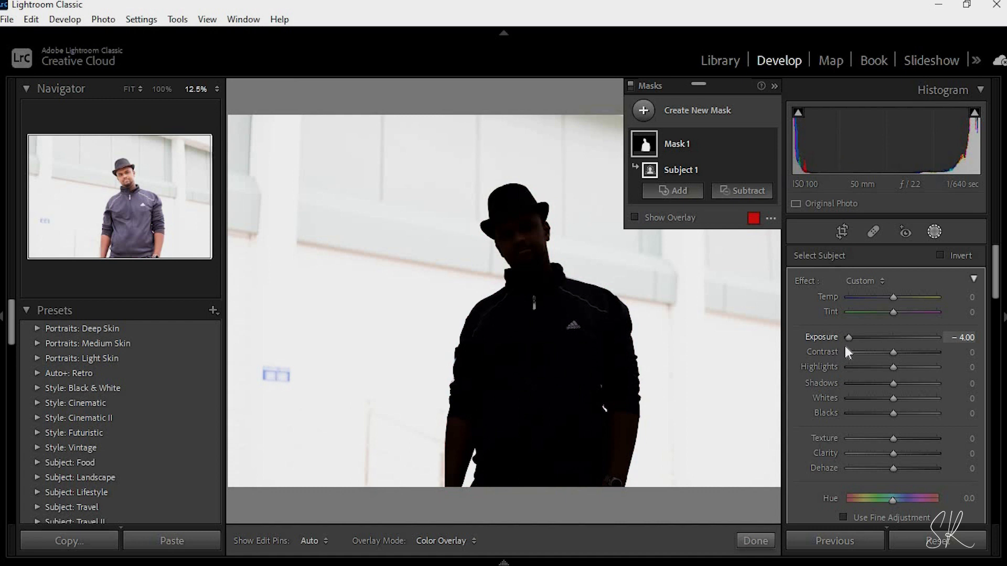
{"action": "mouse_move", "coordinate": [889, 338]}
{"action": "left_mouse_down"}
{"action": "mouse_move", "coordinate": [944, 338]}
{"action": "mouse_move", "coordinate": [892, 345]}
{"action": "left_mouse_up"}
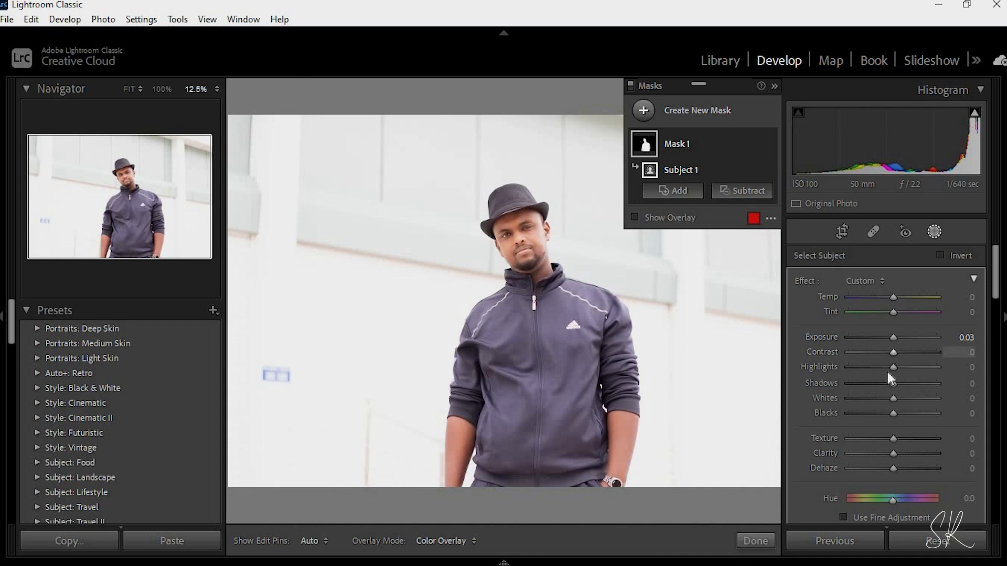
{"action": "left_click_drag", "start_coordinate": [891, 369], "coordinate": [884, 370]}
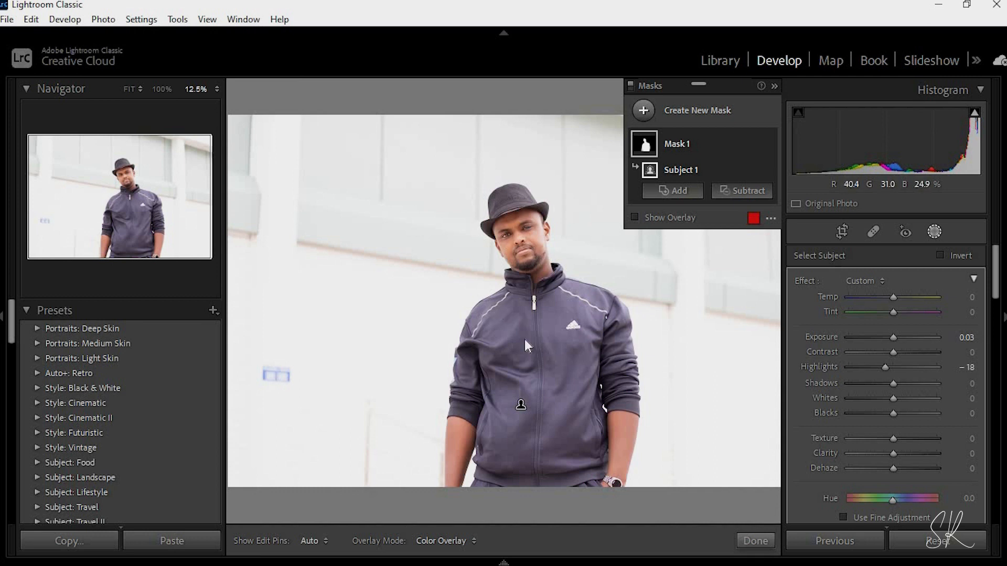
Step: Invert the subject mask so it covers the background, and lower the Exposure of that area
{"action": "mouse_move", "coordinate": [521, 407]}
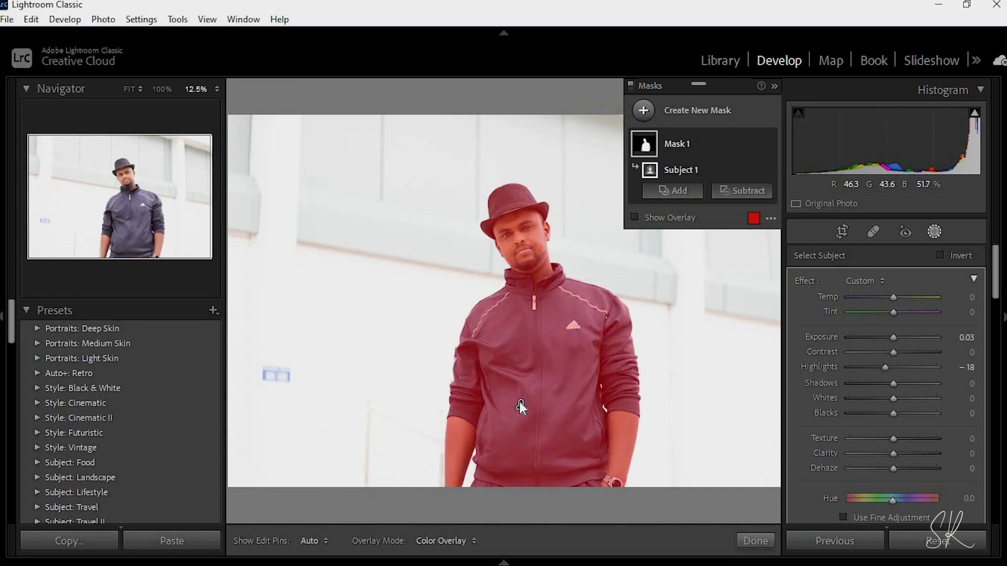
{"action": "right_click", "coordinate": [520, 407]}
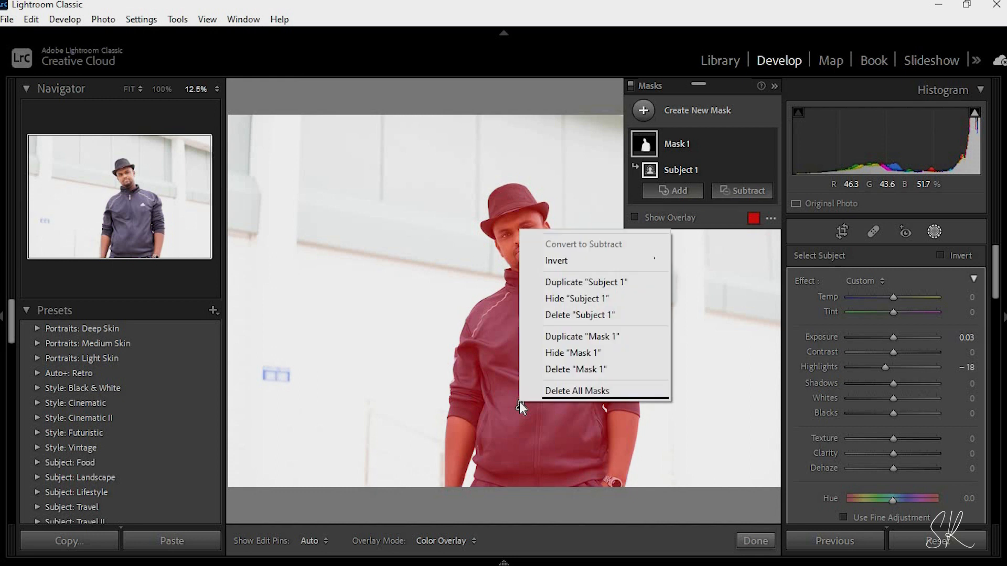
{"action": "left_click", "coordinate": [557, 261]}
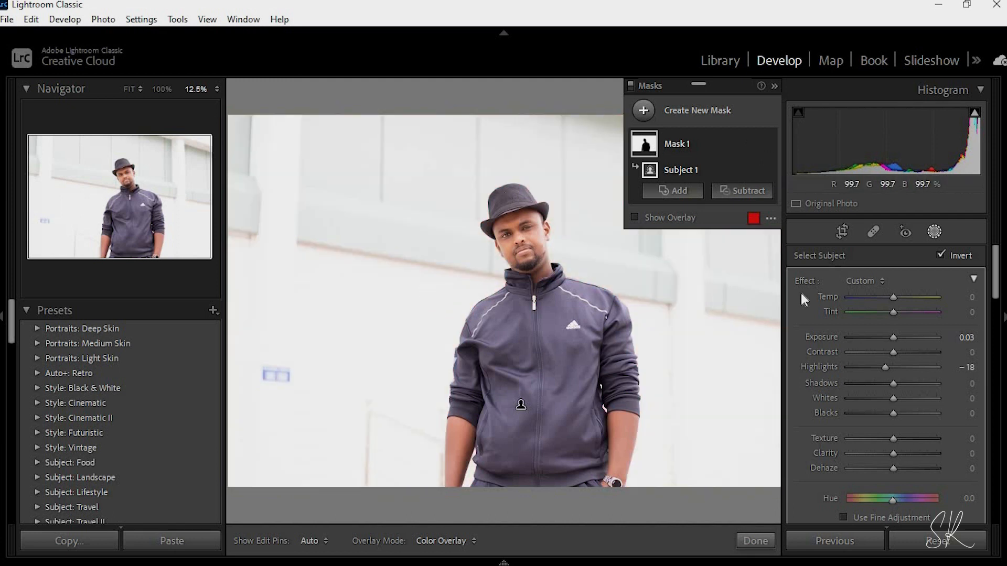
{"action": "left_click_drag", "start_coordinate": [894, 338], "coordinate": [851, 365]}
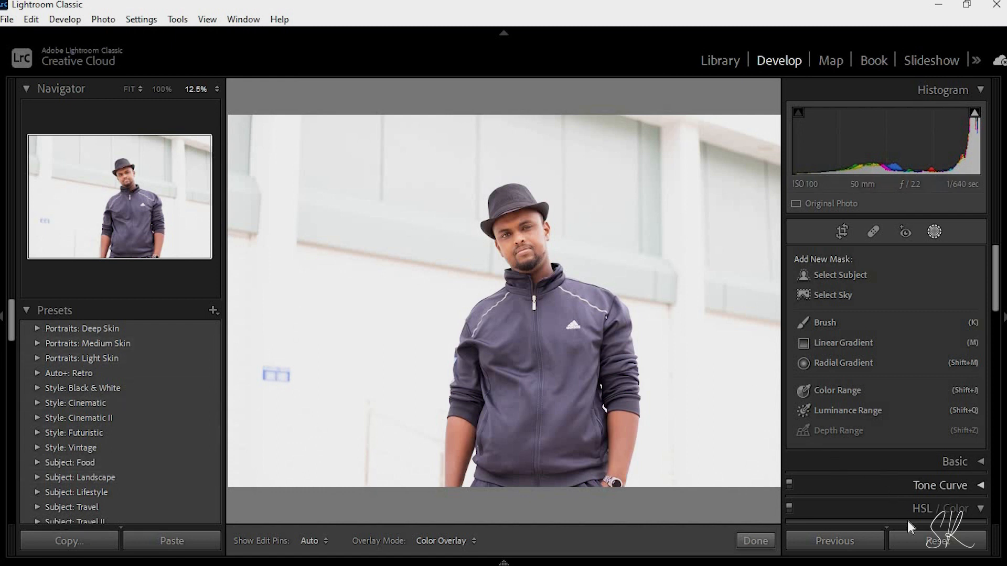
Step: Expand the Basic adjustments and lower the whole portrait's Exposure to -1.75
{"action": "scroll", "coordinate": [823, 325], "scroll_direction": "down", "scroll_amount": 3}
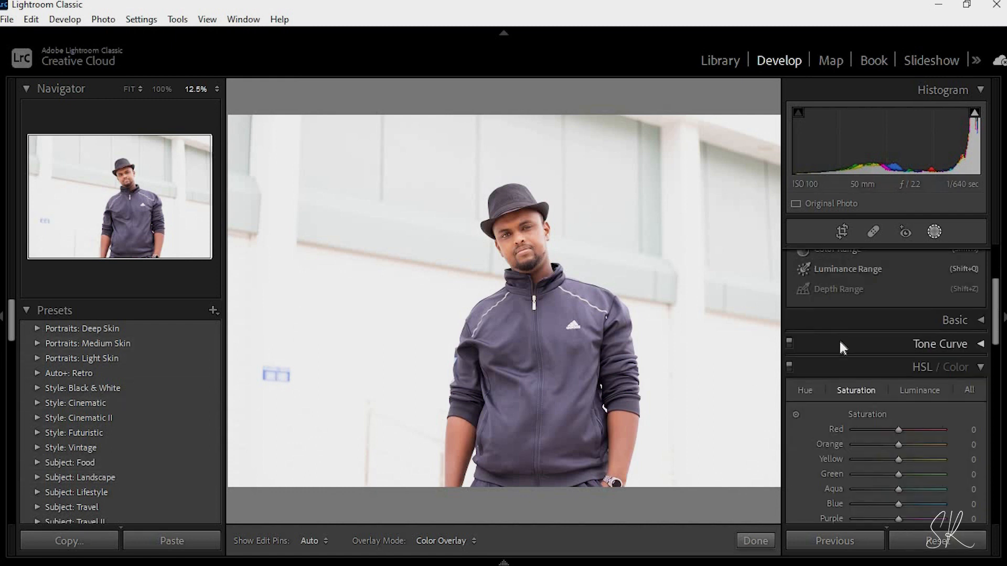
{"action": "scroll", "coordinate": [839, 342], "scroll_direction": "down", "scroll_amount": 8}
{"action": "scroll", "coordinate": [839, 341], "scroll_direction": "down", "scroll_amount": 1}
{"action": "scroll", "coordinate": [845, 341], "scroll_direction": "down", "scroll_amount": 2}
{"action": "key", "text": "shift+w"}
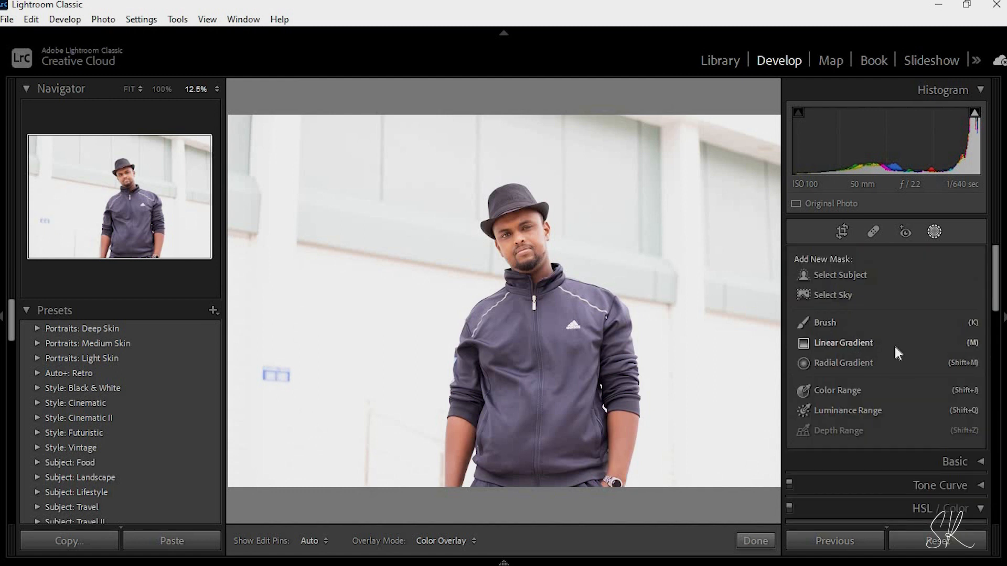
{"action": "scroll", "coordinate": [897, 347], "scroll_direction": "down", "scroll_amount": 1}
{"action": "left_click", "coordinate": [956, 386]}
{"action": "scroll", "coordinate": [868, 319], "scroll_direction": "down", "scroll_amount": 4}
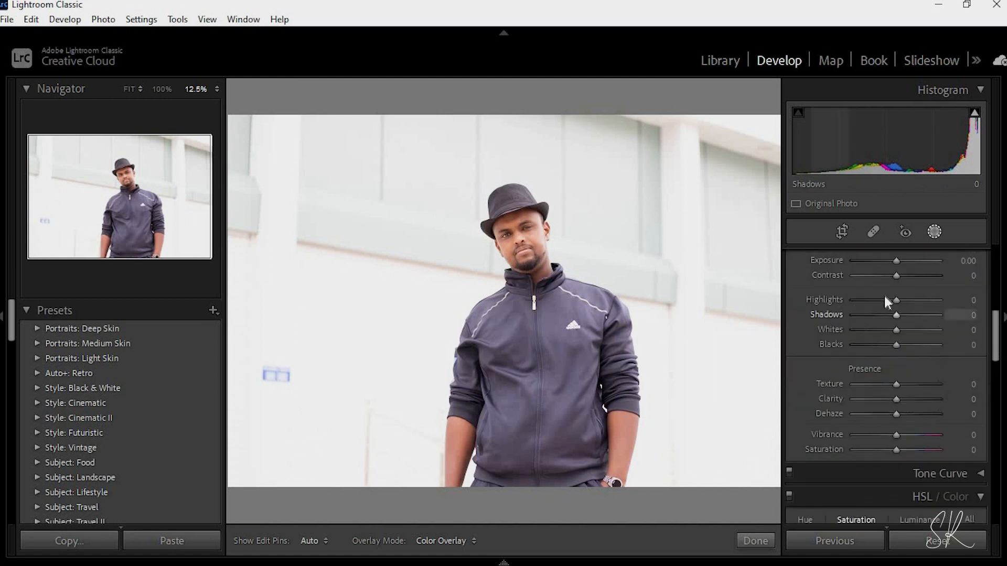
{"action": "left_click_drag", "start_coordinate": [886, 262], "coordinate": [878, 264]}
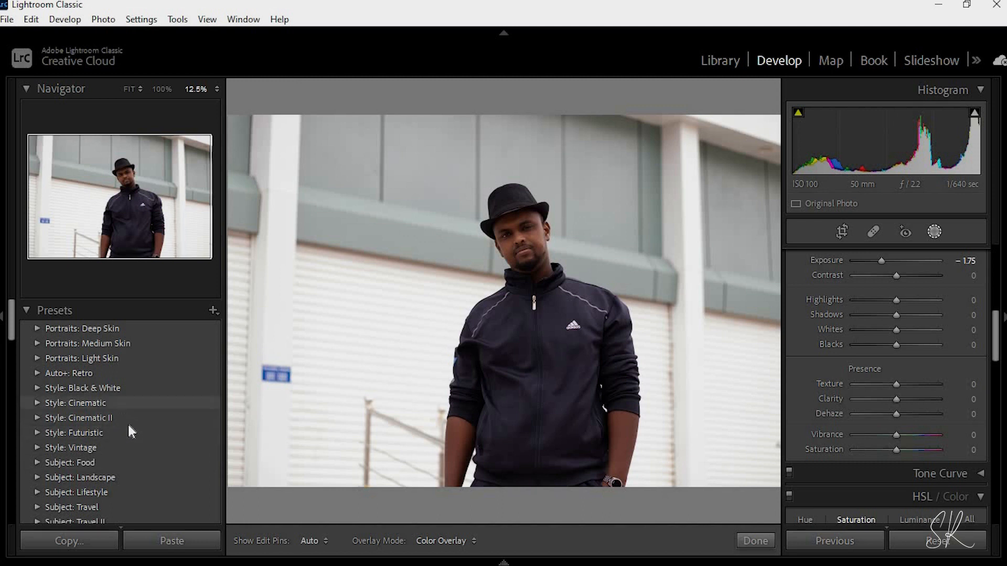
Step: Preview the Subject: Travel II presets on the portrait, collapse that group and expand Subject: Urban Architecture
{"action": "scroll", "coordinate": [106, 463], "scroll_direction": "down", "scroll_amount": 2}
{"action": "left_click", "coordinate": [114, 454]}
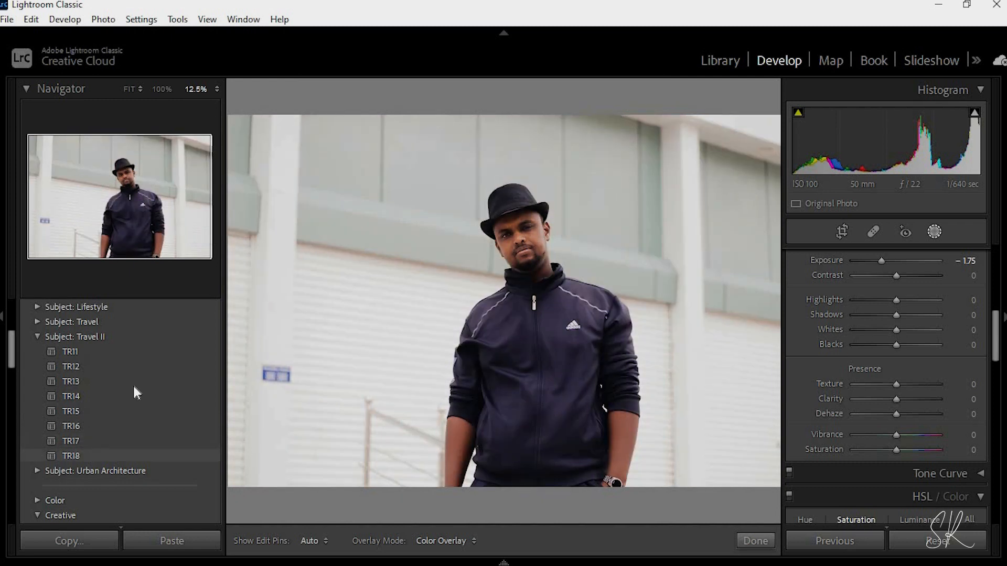
{"action": "scroll", "coordinate": [93, 315], "scroll_direction": "down", "scroll_amount": 2}
{"action": "scroll", "coordinate": [80, 366], "scroll_direction": "up", "scroll_amount": 6}
{"action": "scroll", "coordinate": [80, 368], "scroll_direction": "down", "scroll_amount": 4}
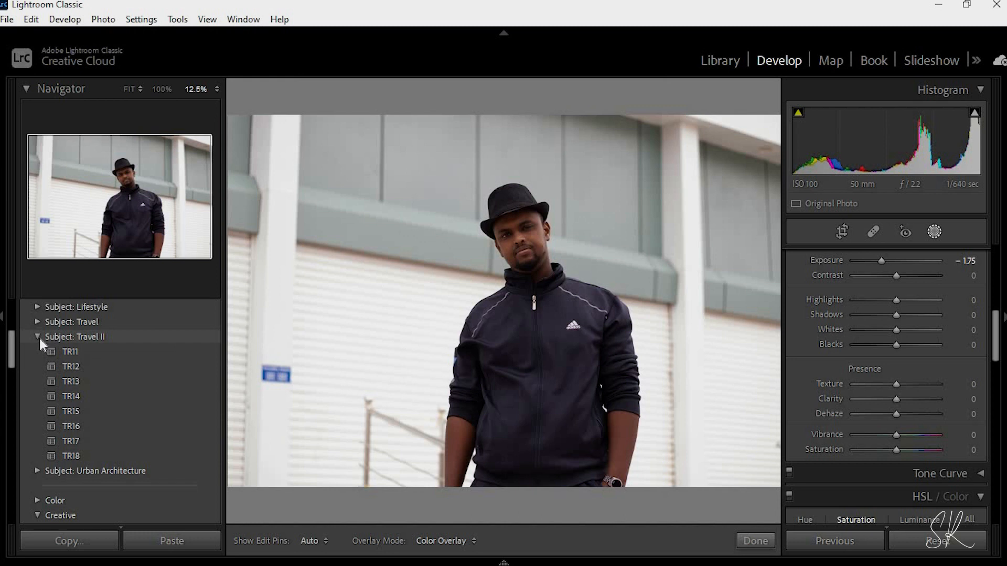
{"action": "left_click", "coordinate": [40, 337]}
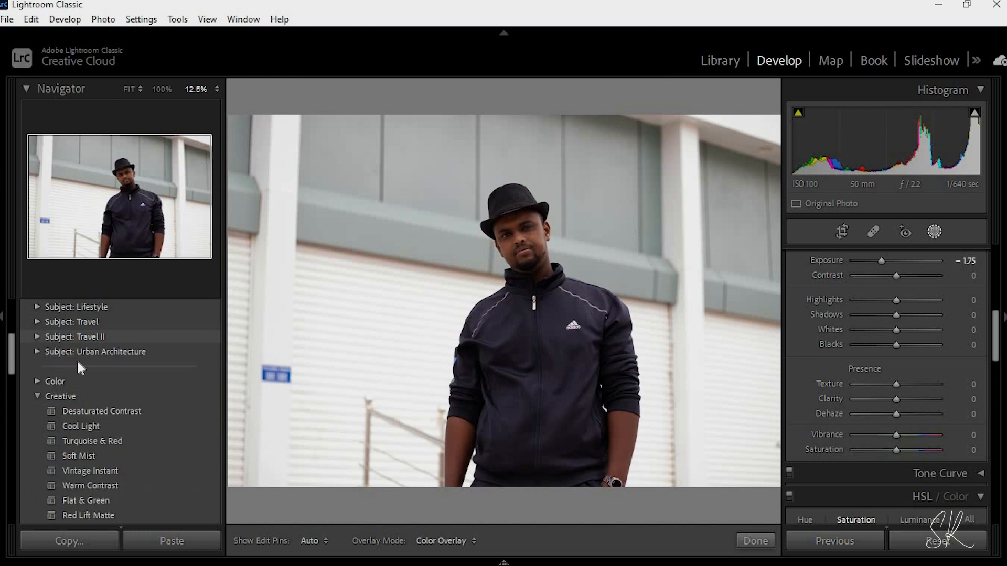
{"action": "left_click", "coordinate": [36, 350]}
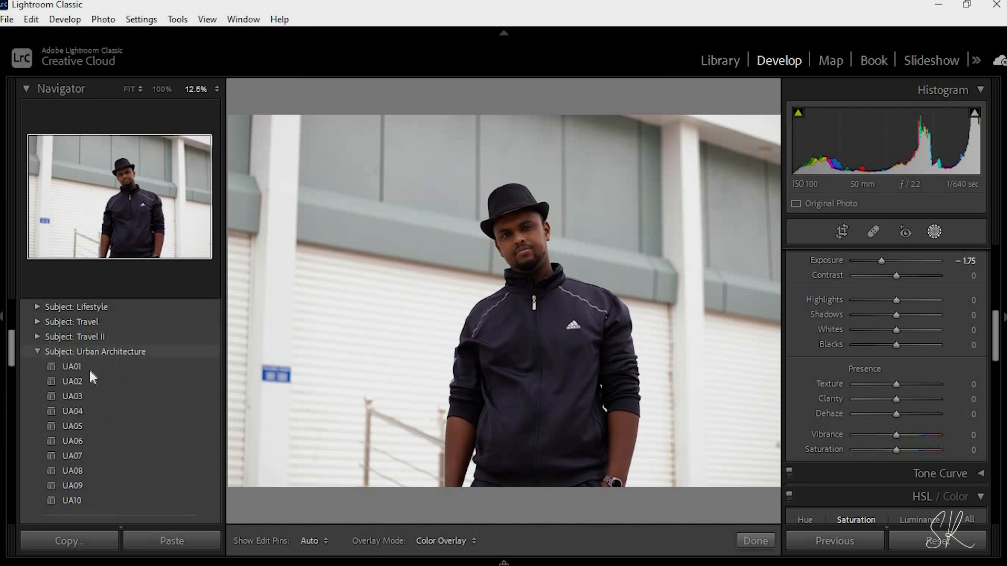